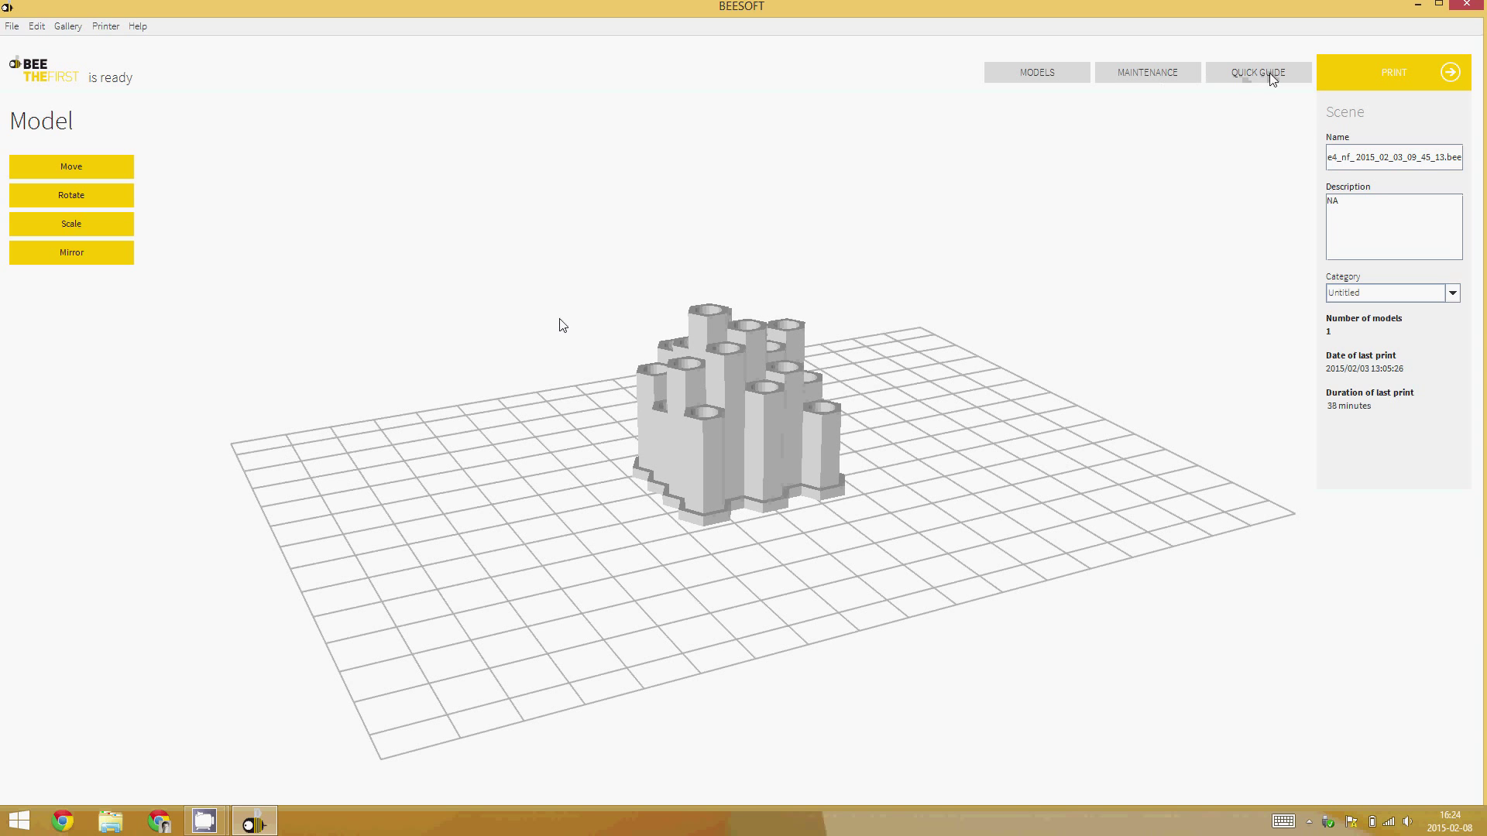
View the maintenance options (filament, calibration, nozzle cleaning), then return to the print settings
left_click(1370, 75)
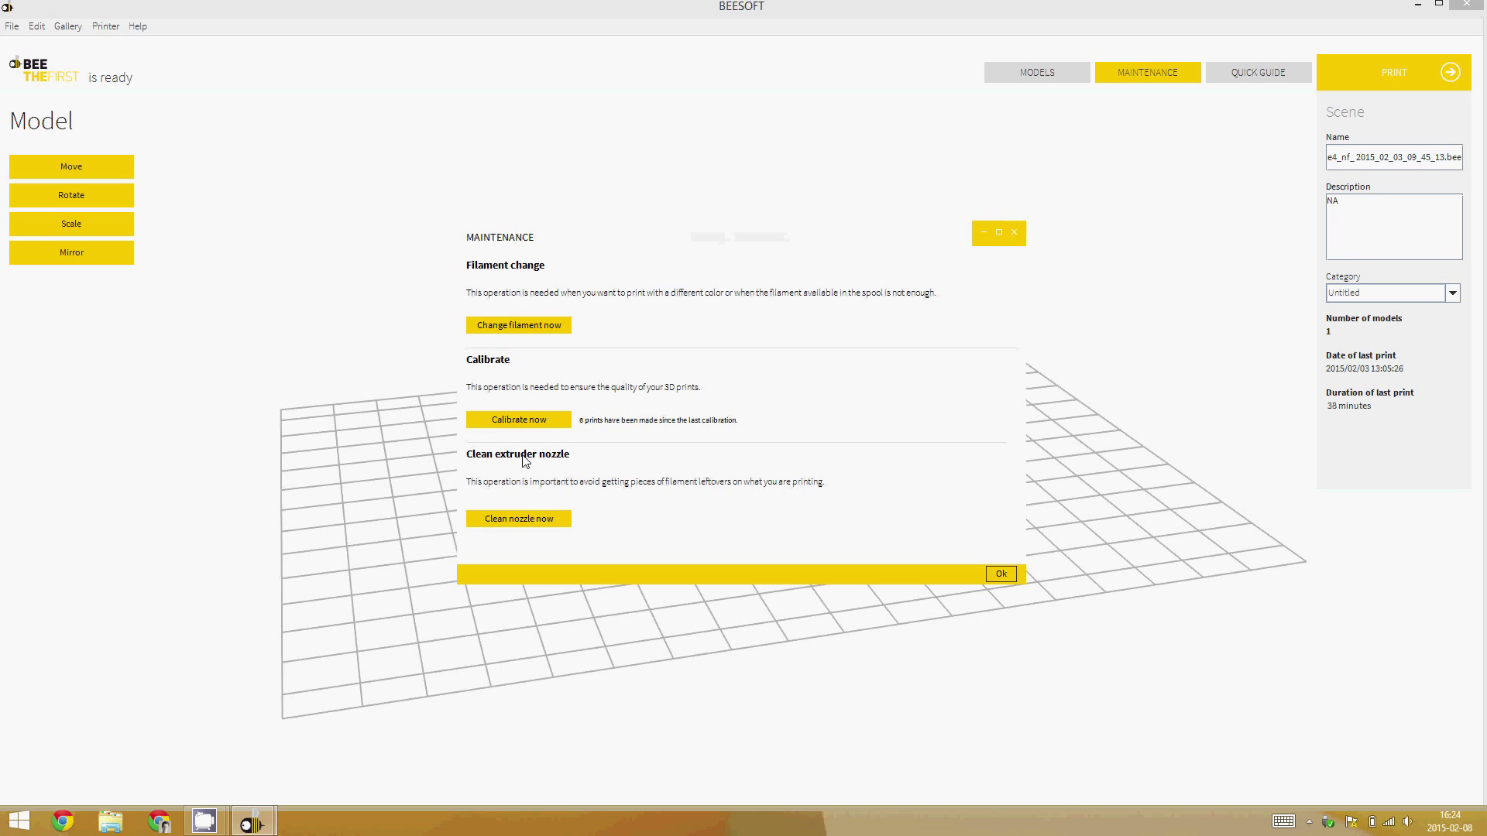
left_click(1015, 234)
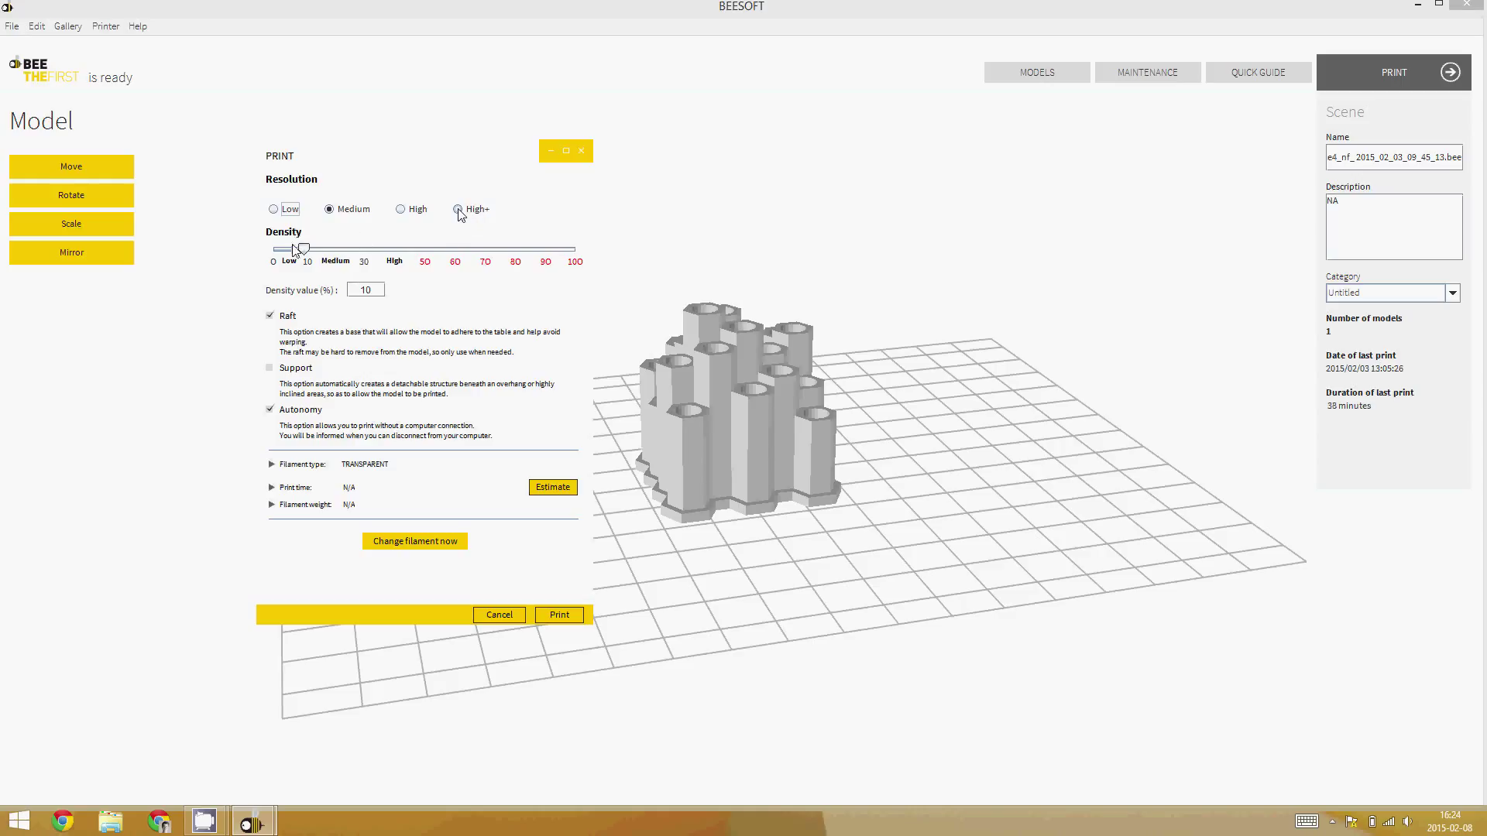
Adjust the infill density slider until it reads 20%
left_click_drag(303, 248, 387, 244)
mouse_move(383, 246)
left_mouse_down()
mouse_move(309, 241)
mouse_move(383, 244)
mouse_move(341, 250)
left_mouse_up()
left_click_drag(341, 250, 333, 250)
Request a print time and filament estimate for the hexagonal model
left_click(553, 489)
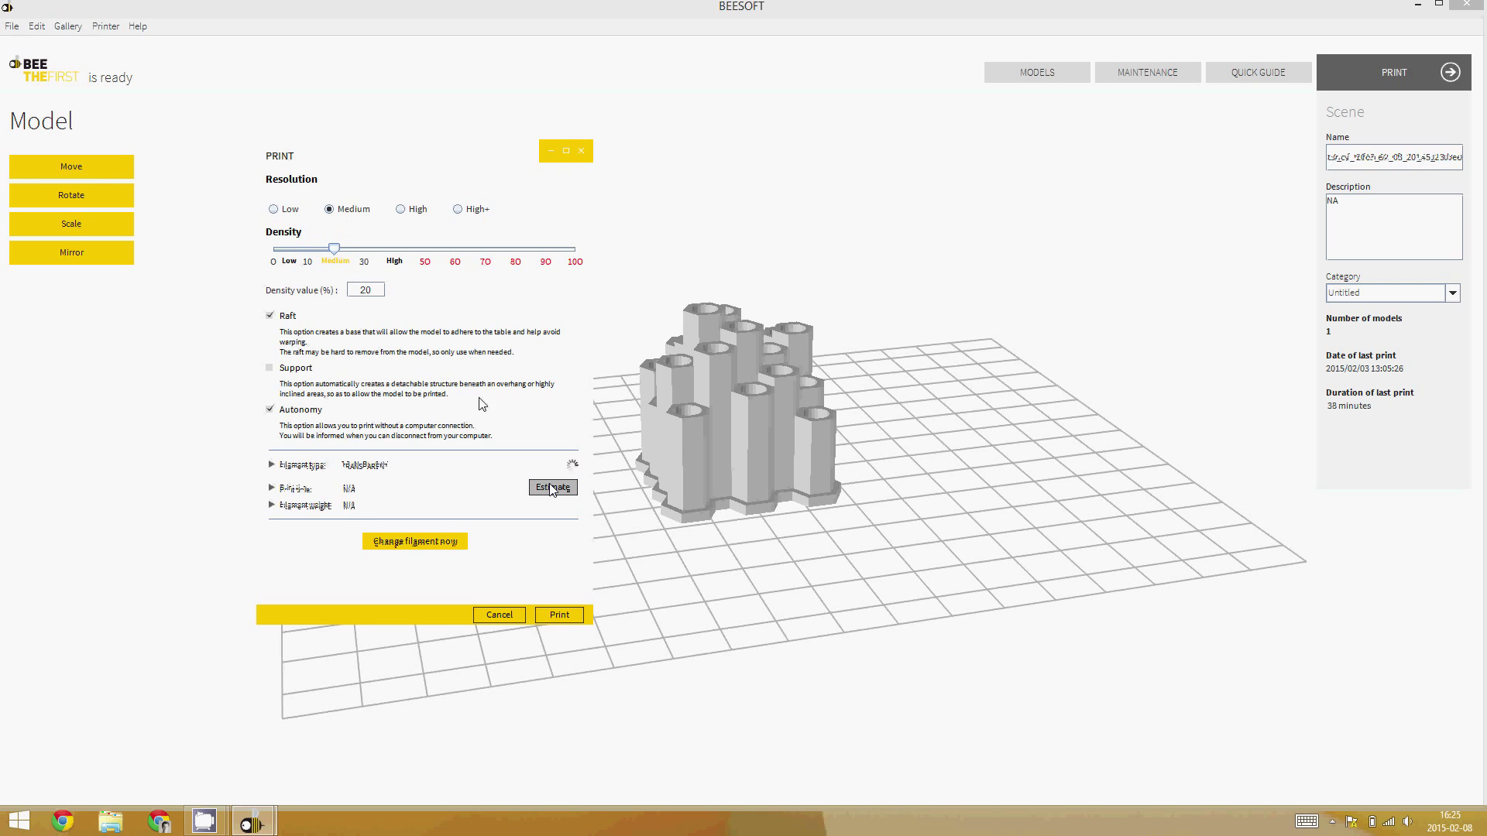
Request the estimate again, awaiting 2h46 print time and 16,75 g filament
left_click(553, 489)
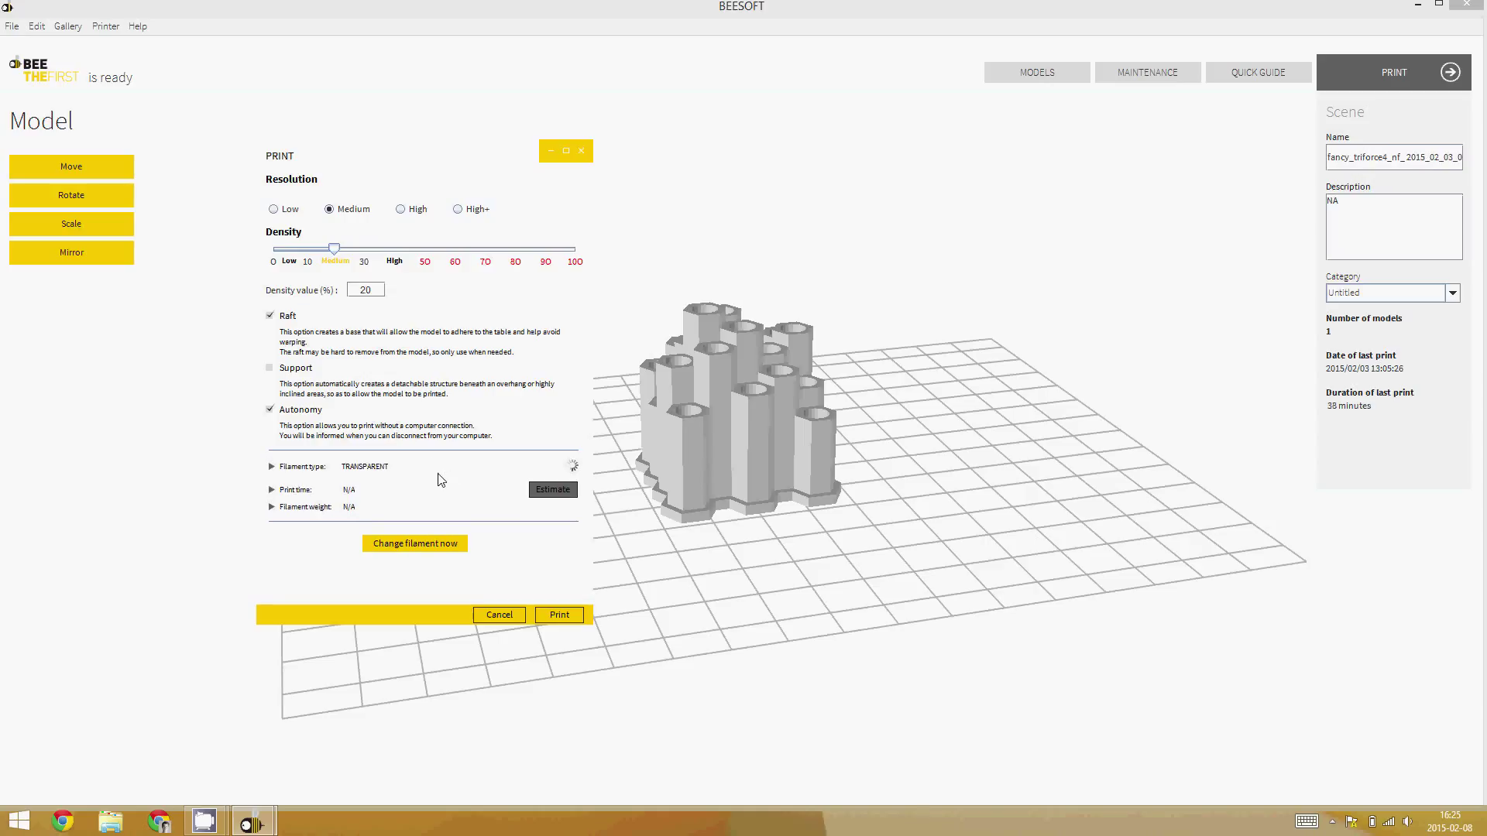